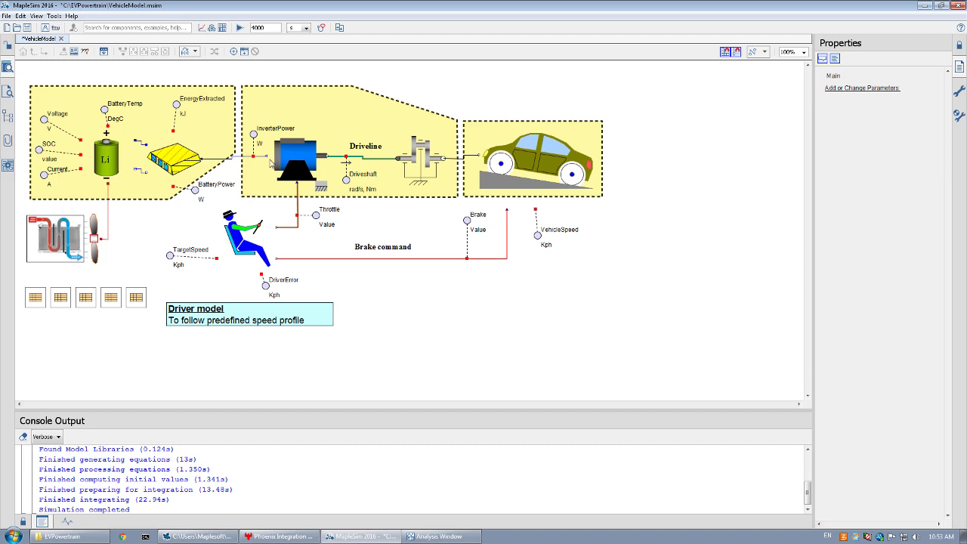
left_click(241, 255)
left_click(409, 283)
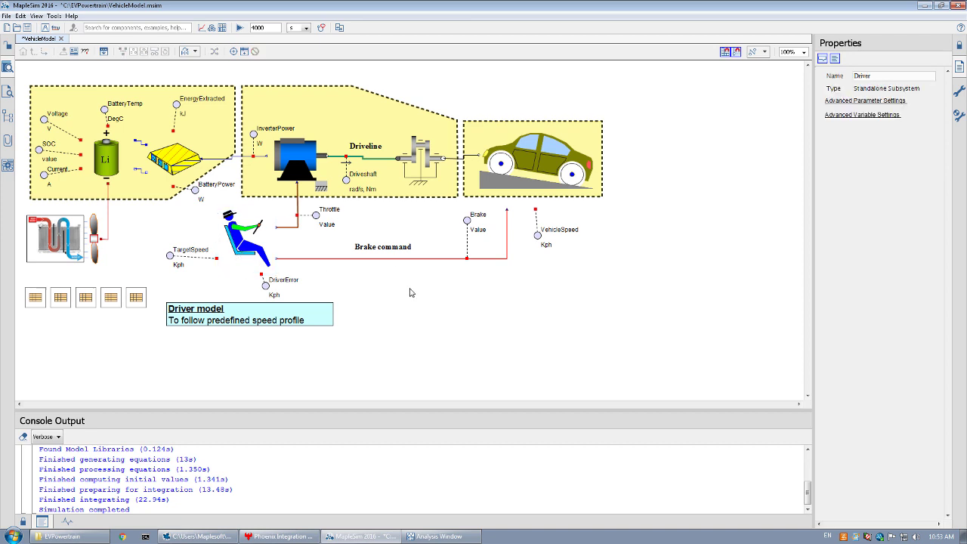
left_click(559, 154)
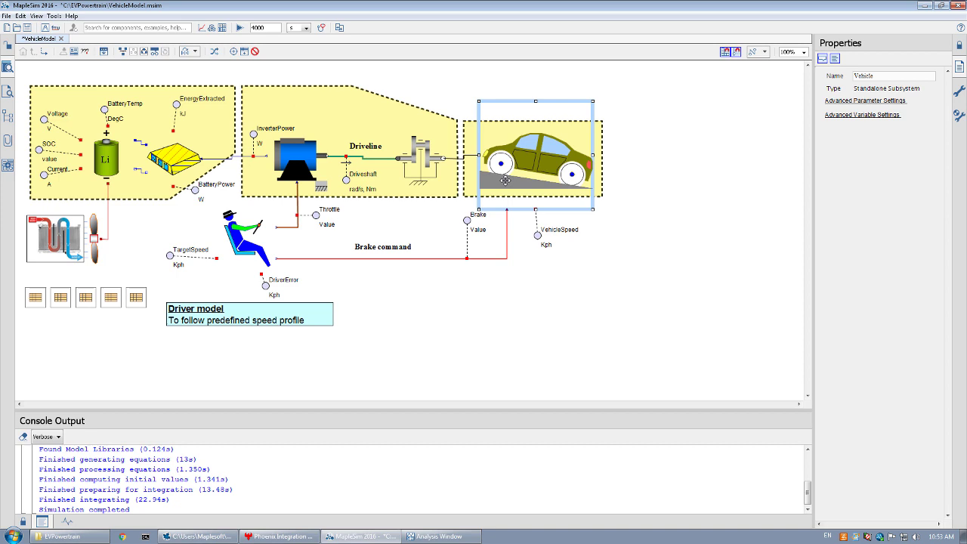
left_click(414, 156)
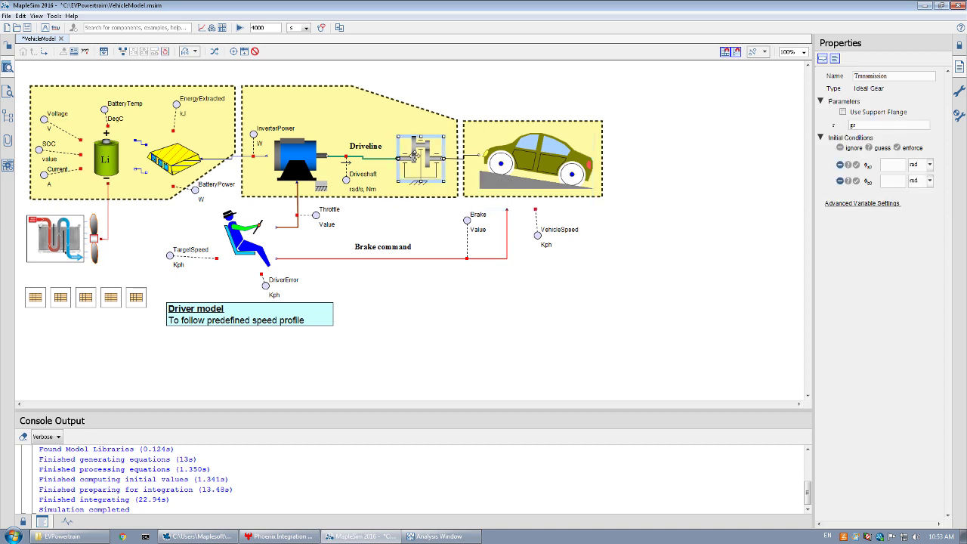
left_click(310, 155)
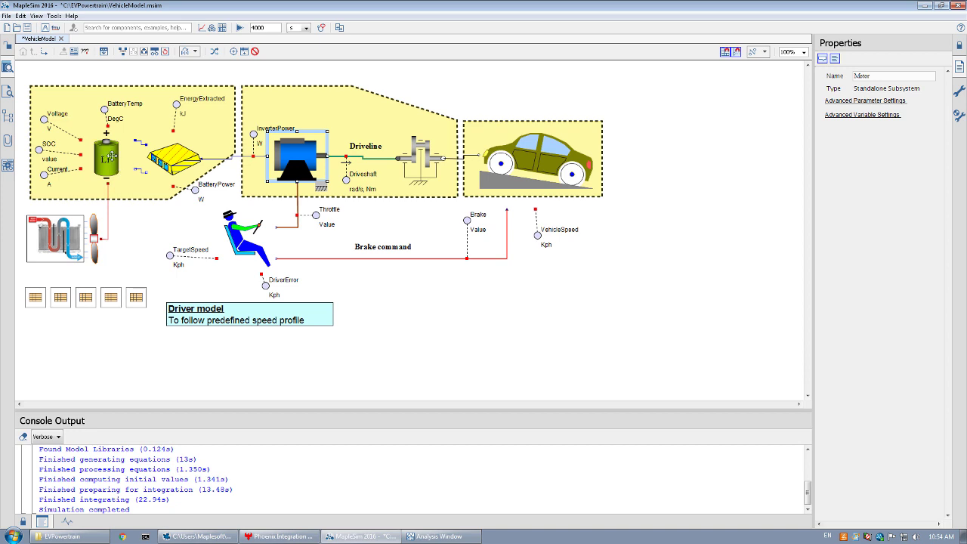
left_click(78, 236)
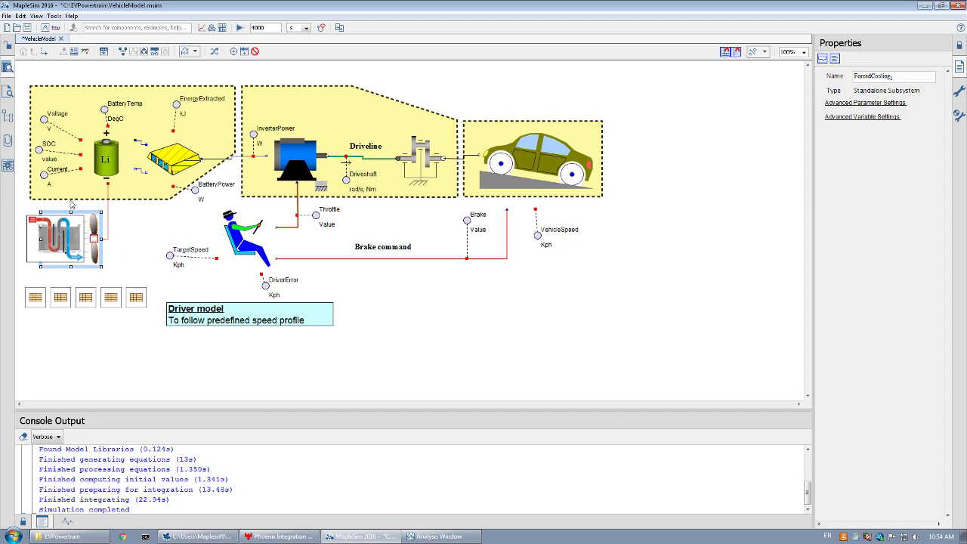
Step: Inspect the cooling subsystem, return to the top-level vehicle model, and show the simulation result plots
double_click(68, 231)
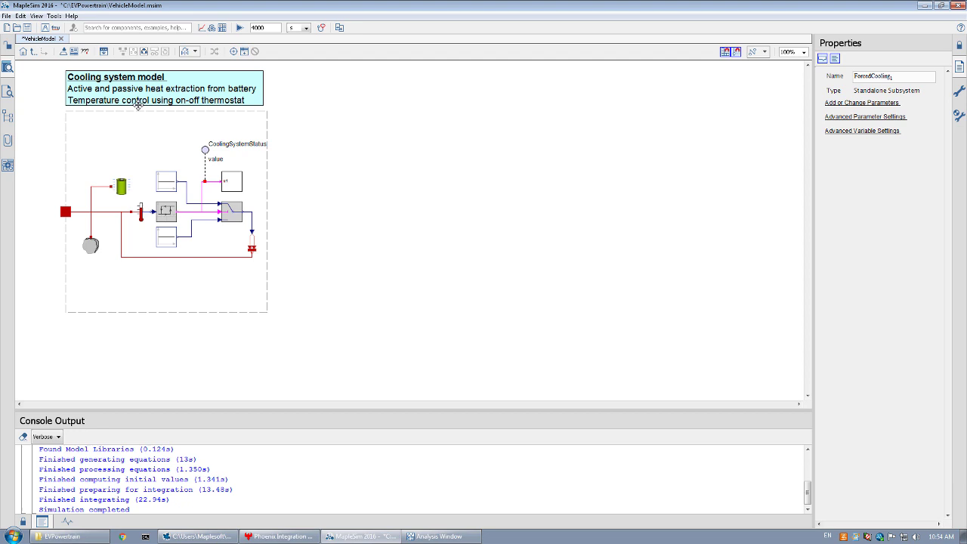
left_click(32, 51)
left_click(201, 30)
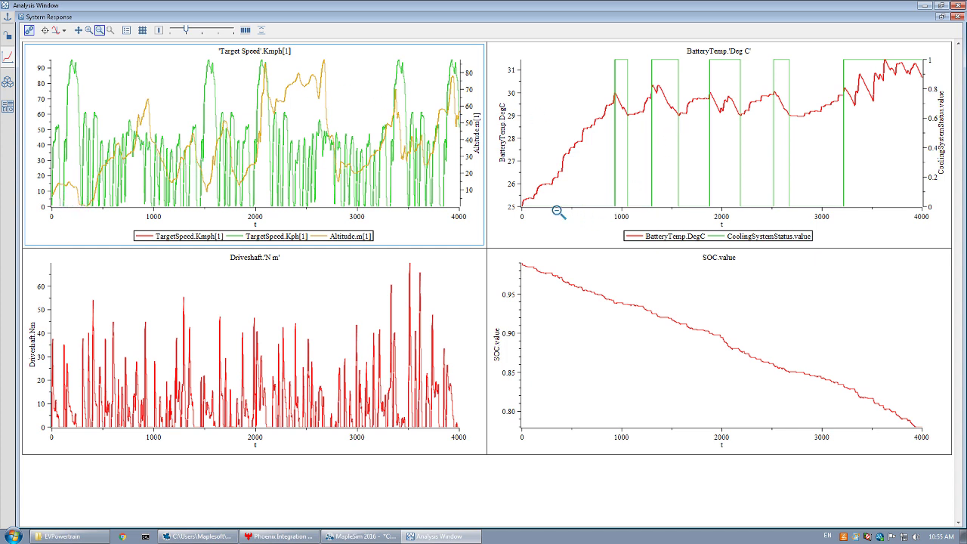
Step: Review the BatteryTemp, Driveshaft torque and SOC plots, then minimize the results window
left_click(534, 157)
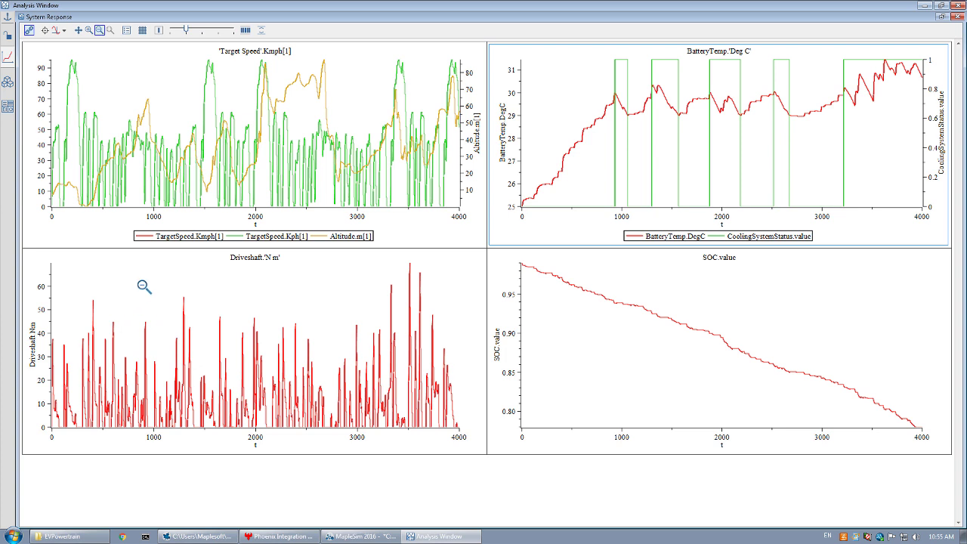
left_click(148, 290)
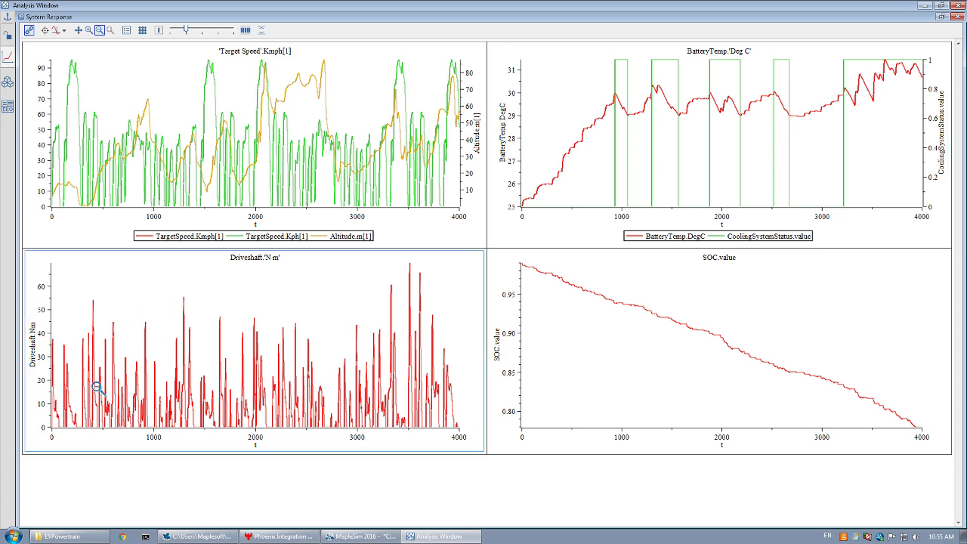
left_click(594, 351)
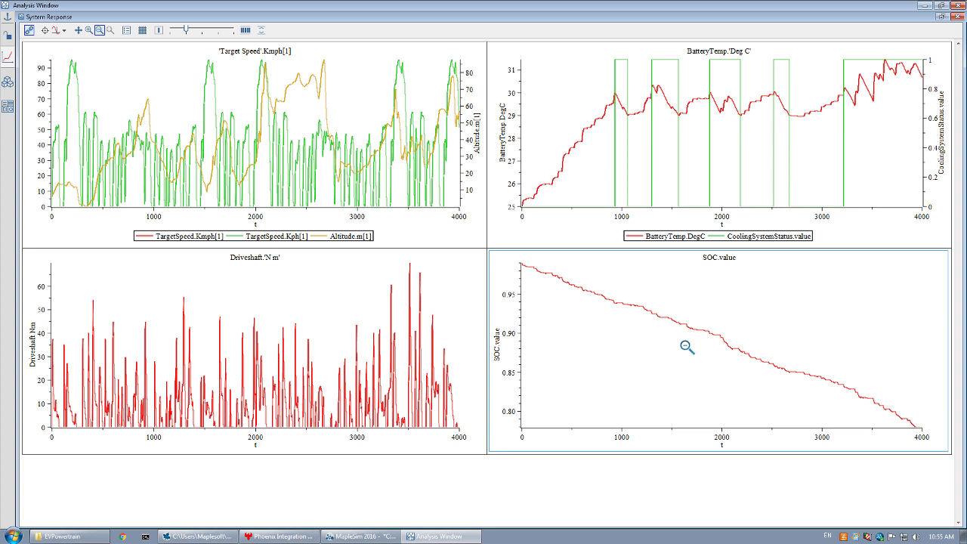
left_click(923, 5)
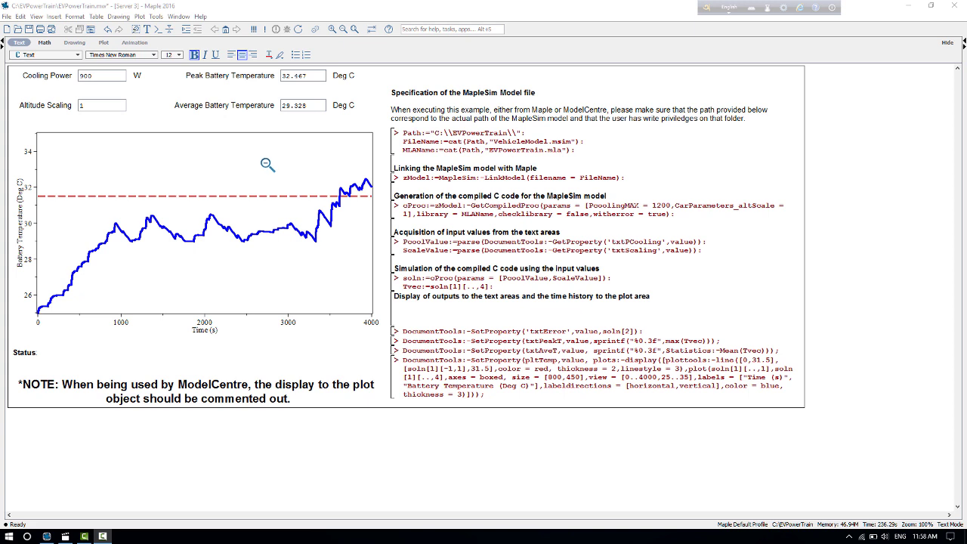
Step: Highlight the Cooling Power (900) and Altitude Scaling (1) values in the EVPowerTrain worksheet
double_click(84, 76)
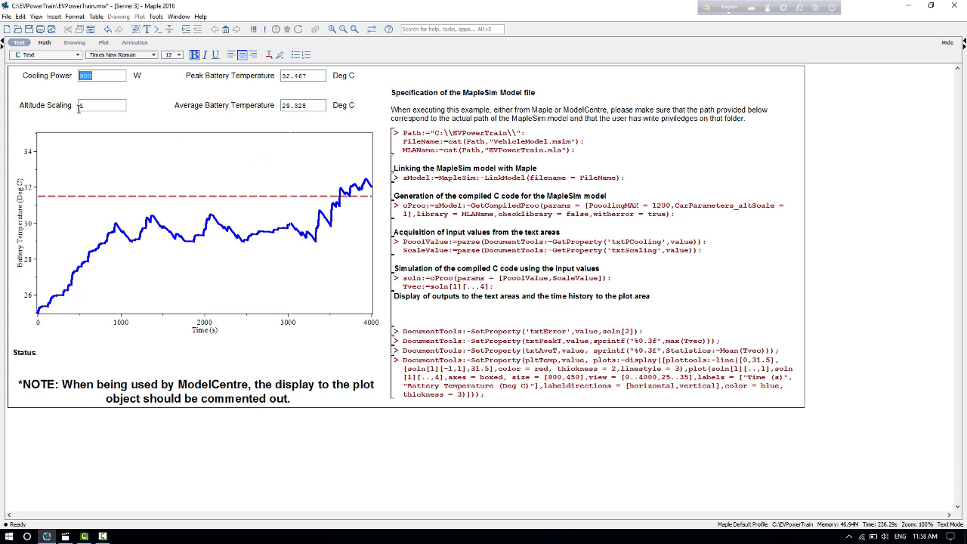
double_click(87, 104)
left_click(415, 133)
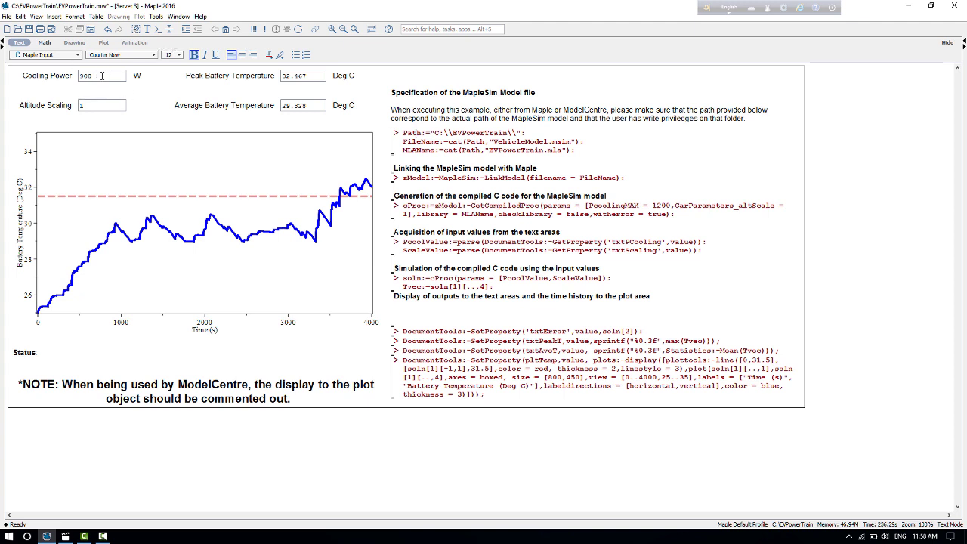
Step: Change Cooling Power to 1200 and Altitude Scaling to 1.5, then re-execute the whole worksheet
left_click_drag(102, 75, 63, 77)
type("1200")
left_click(98, 106)
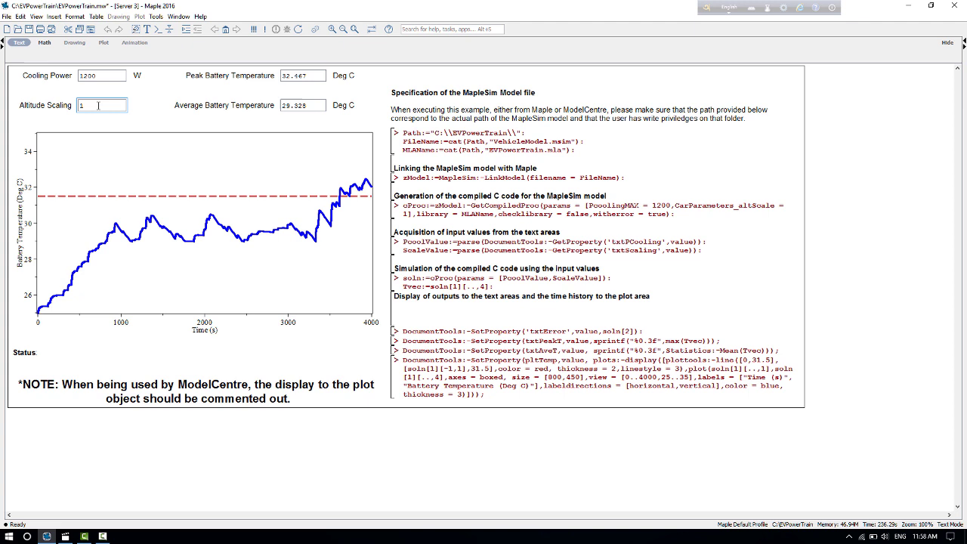
type(".5")
left_click(254, 28)
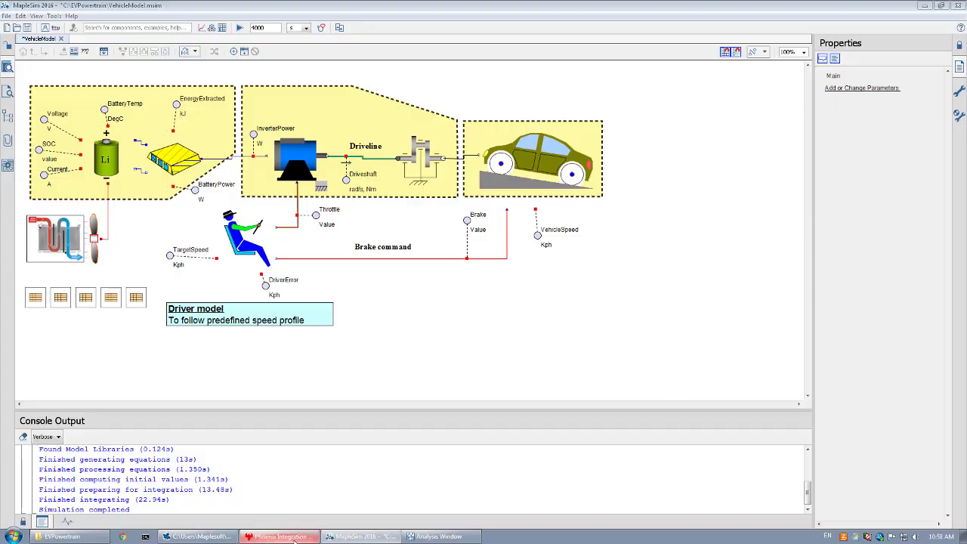
left_click(281, 536)
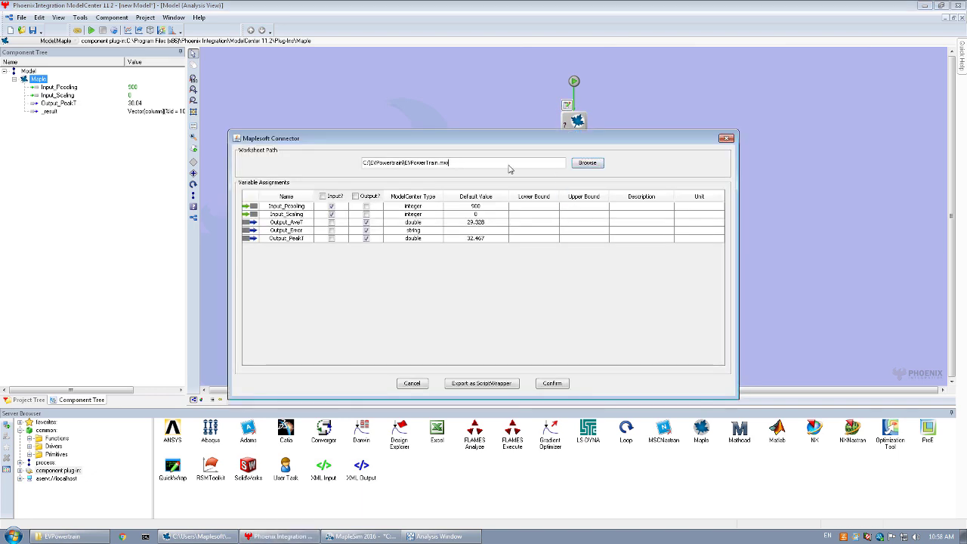
Step: Keep Output_PeakT as the only output by unchecking Output_AveT and Output_Error, then confirm
left_click_drag(449, 163, 352, 166)
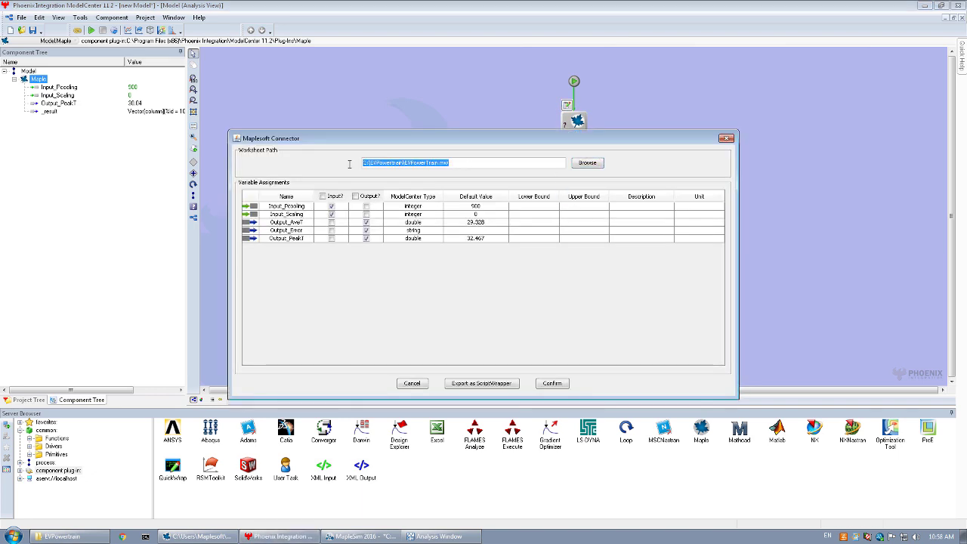
left_click(366, 222)
left_click(366, 230)
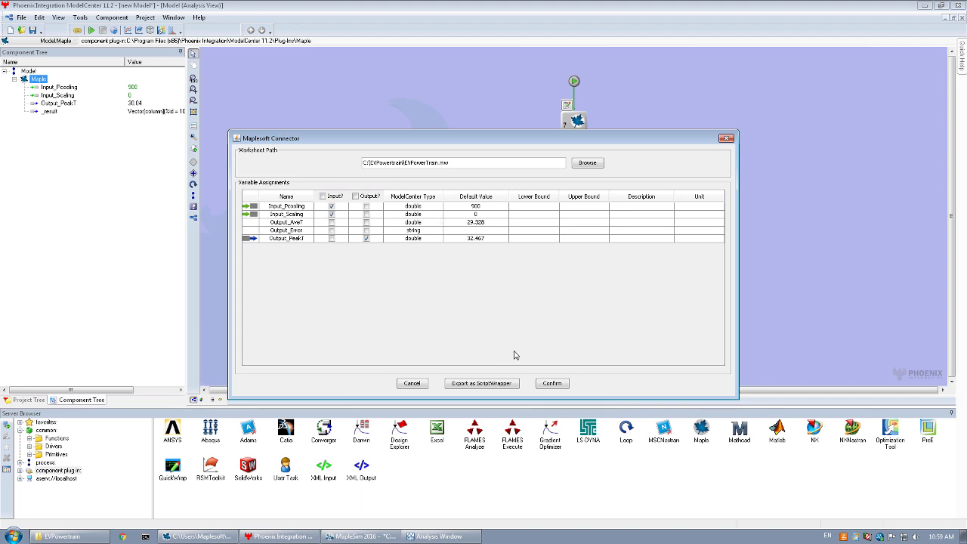
left_click(560, 384)
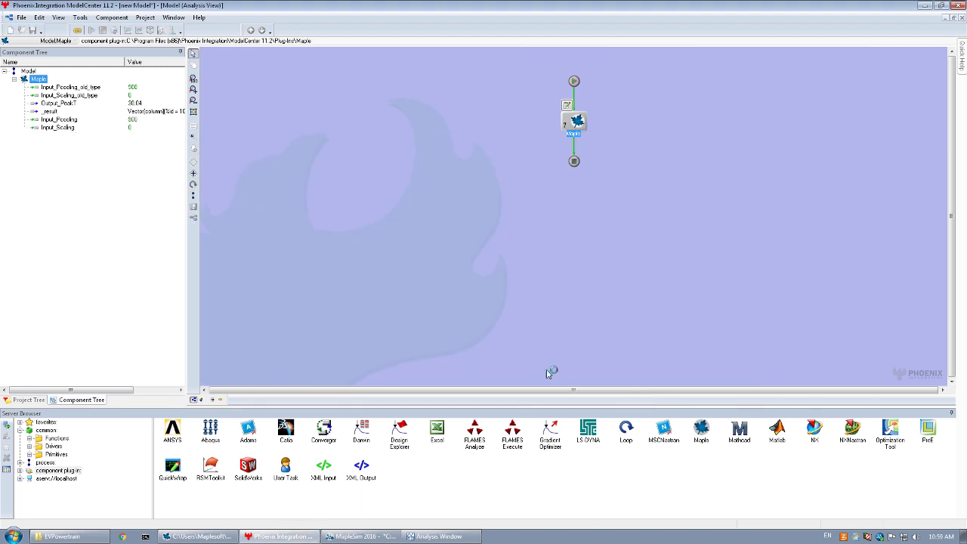
Step: Set Input_Scaling to 1, run the model, and check that Output_PeakT reads 32.467
left_click(145, 112)
type("1")
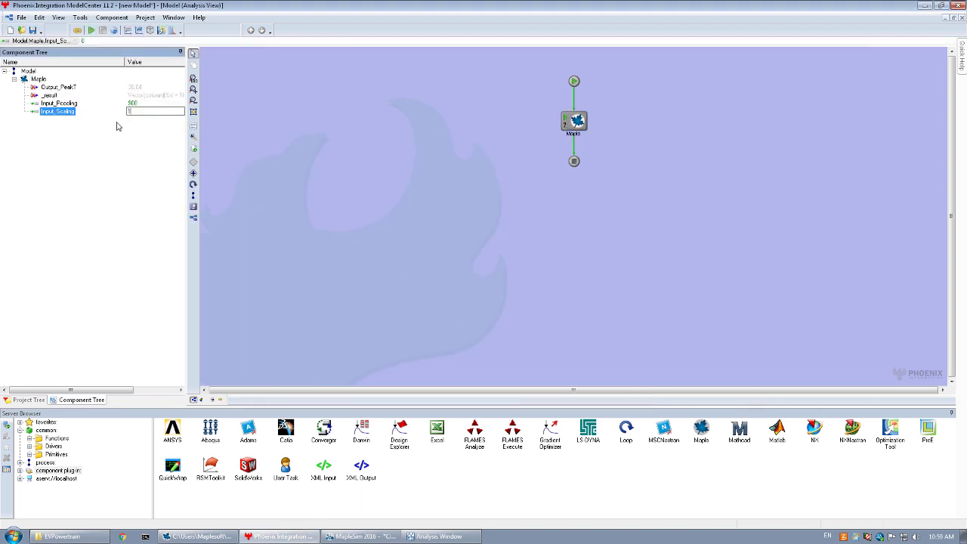
key("Return")
left_click(91, 30)
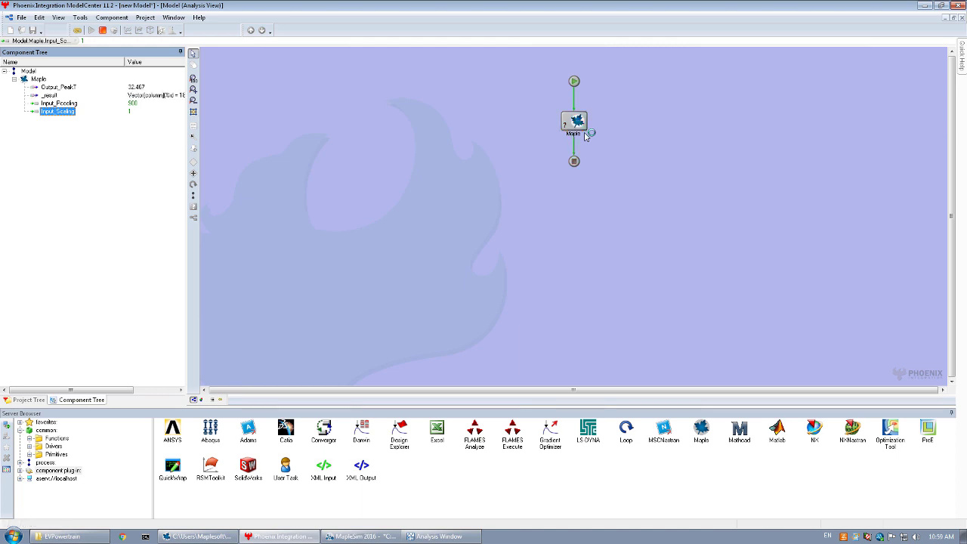
left_click(140, 88)
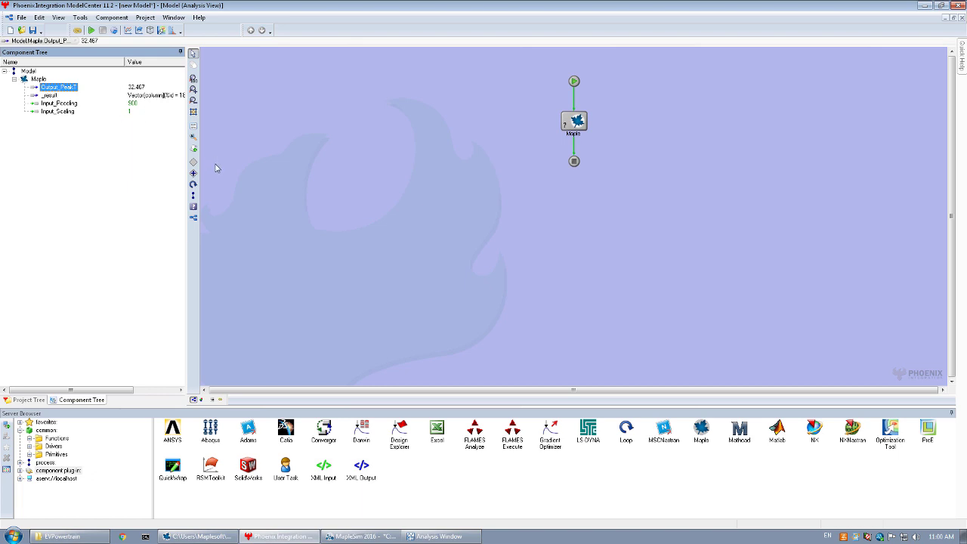
left_click(382, 171)
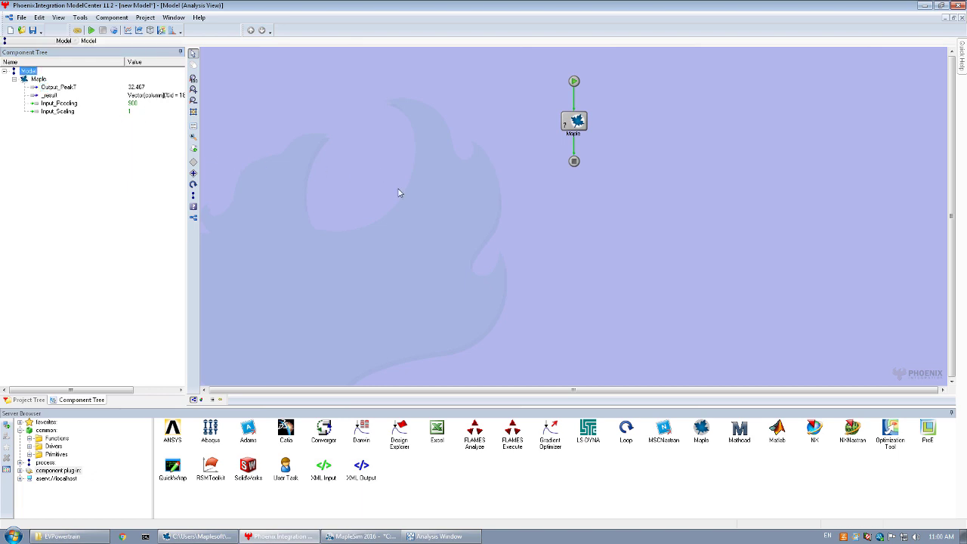